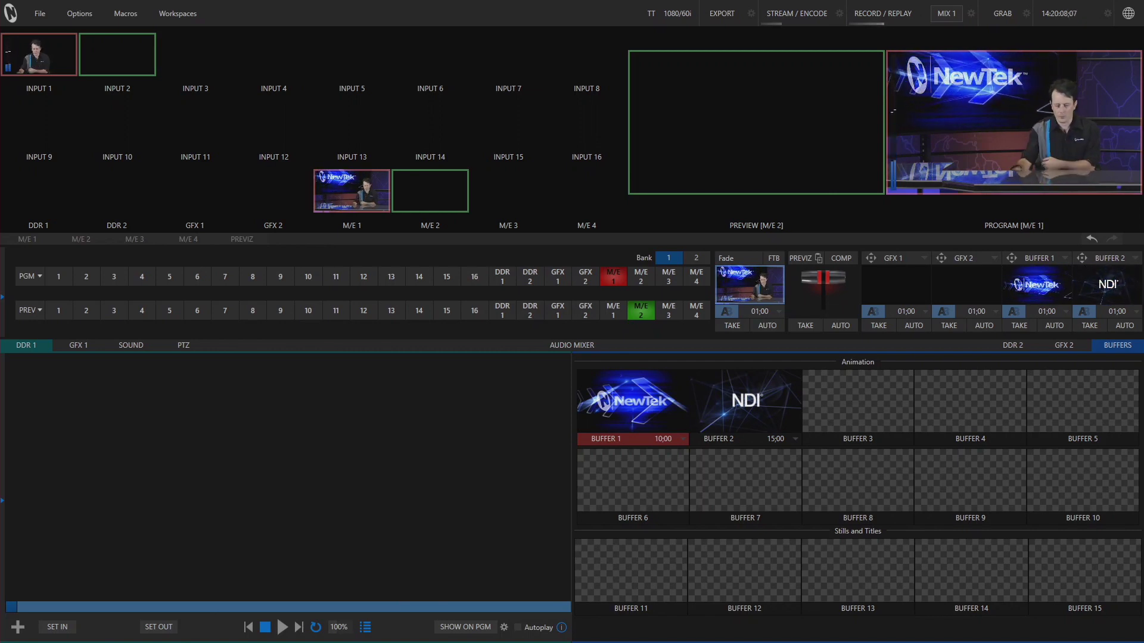
Step: Set Input 2's source to WARPDEMO-NC1IO > IN 5, the man at a desk
{"action": "double_click", "coordinate": [111, 67]}
{"action": "left_click", "coordinate": [167, 147]}
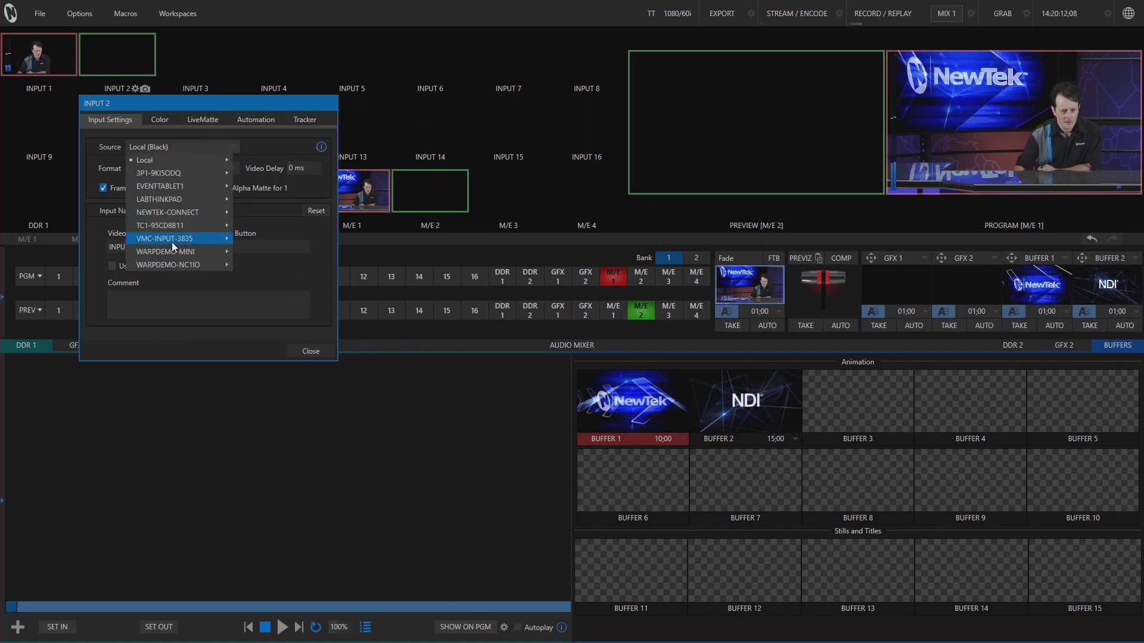
{"action": "mouse_move", "coordinate": [185, 265]}
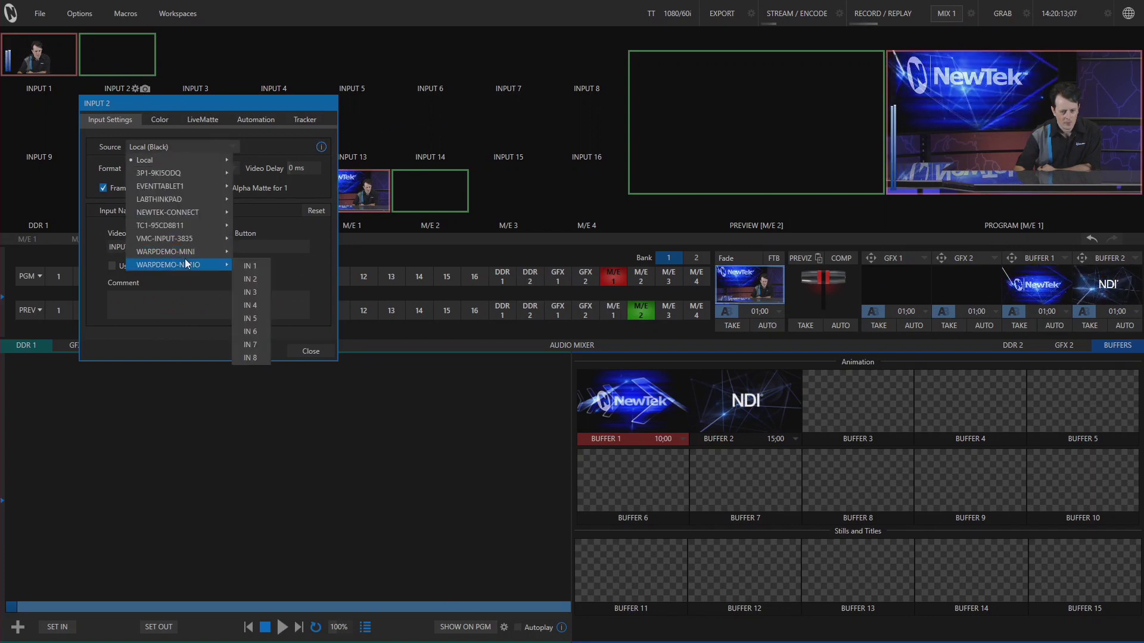
{"action": "left_click", "coordinate": [250, 319]}
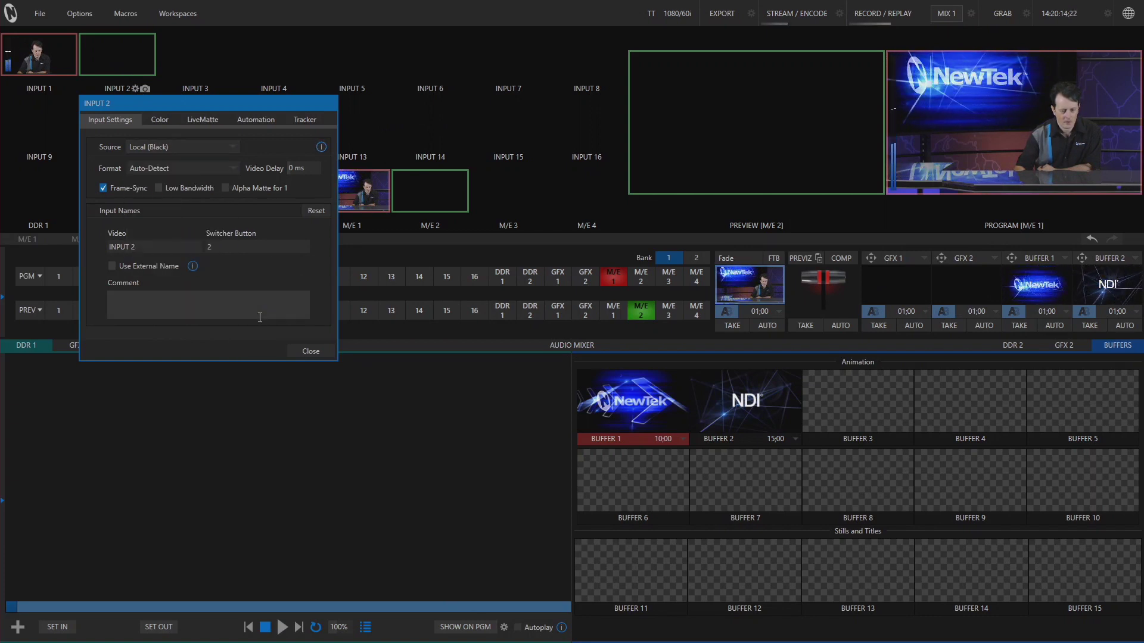
{"action": "left_click", "coordinate": [319, 354]}
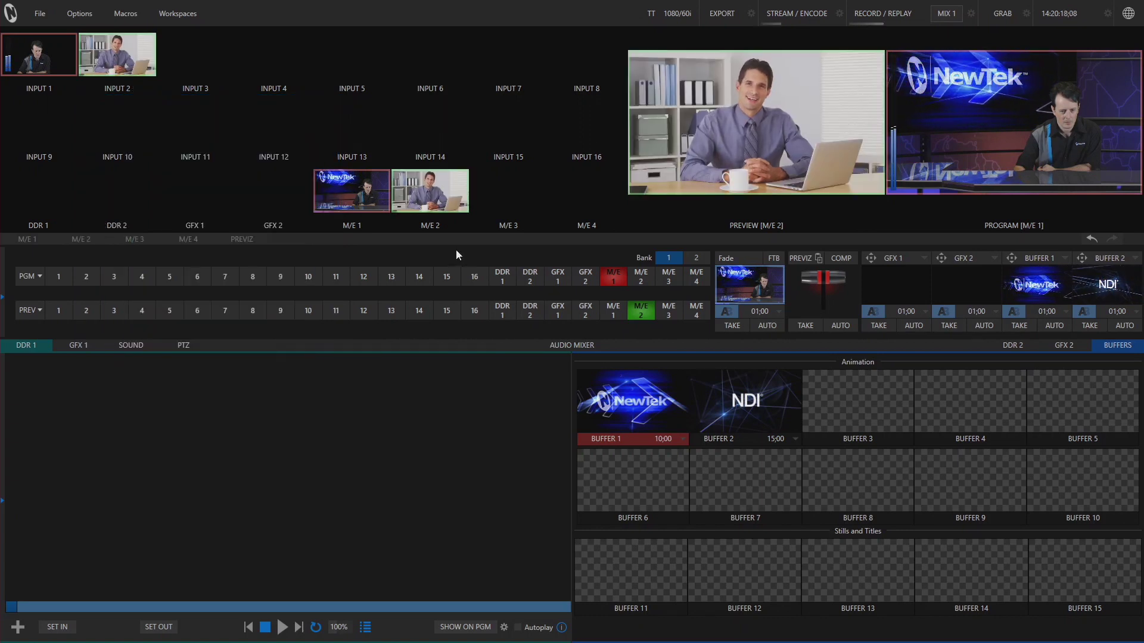
Step: On M/E 2, make Buffer 2's NDI animation the A source, then return to Bank 1
{"action": "left_click", "coordinate": [481, 237]}
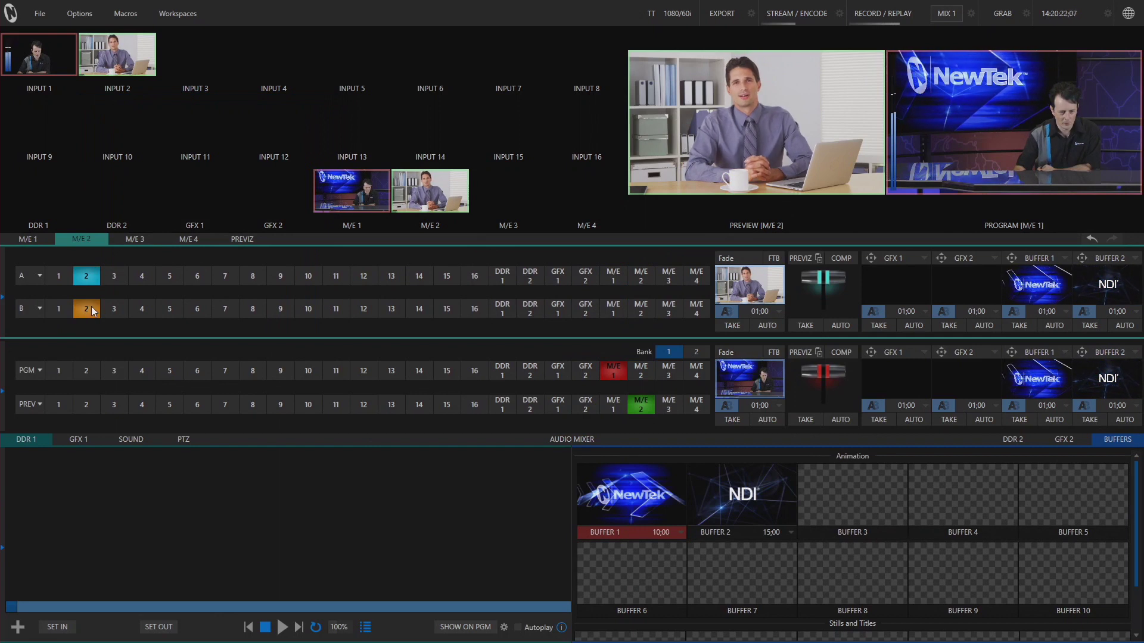
{"action": "mouse_move", "coordinate": [707, 103]}
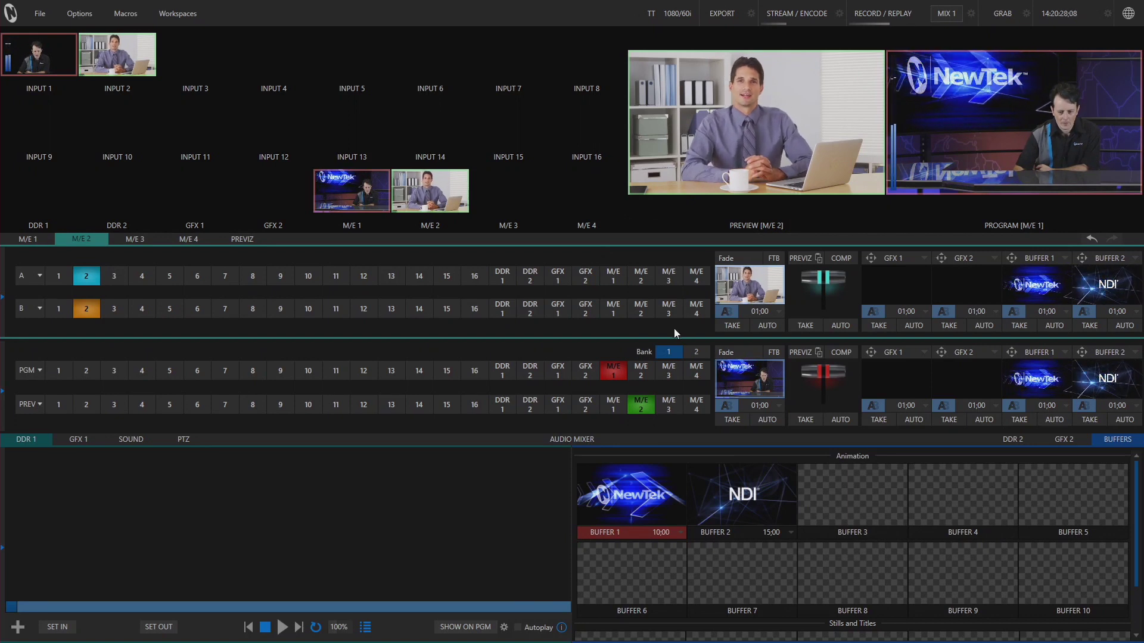
{"action": "left_click", "coordinate": [696, 352]}
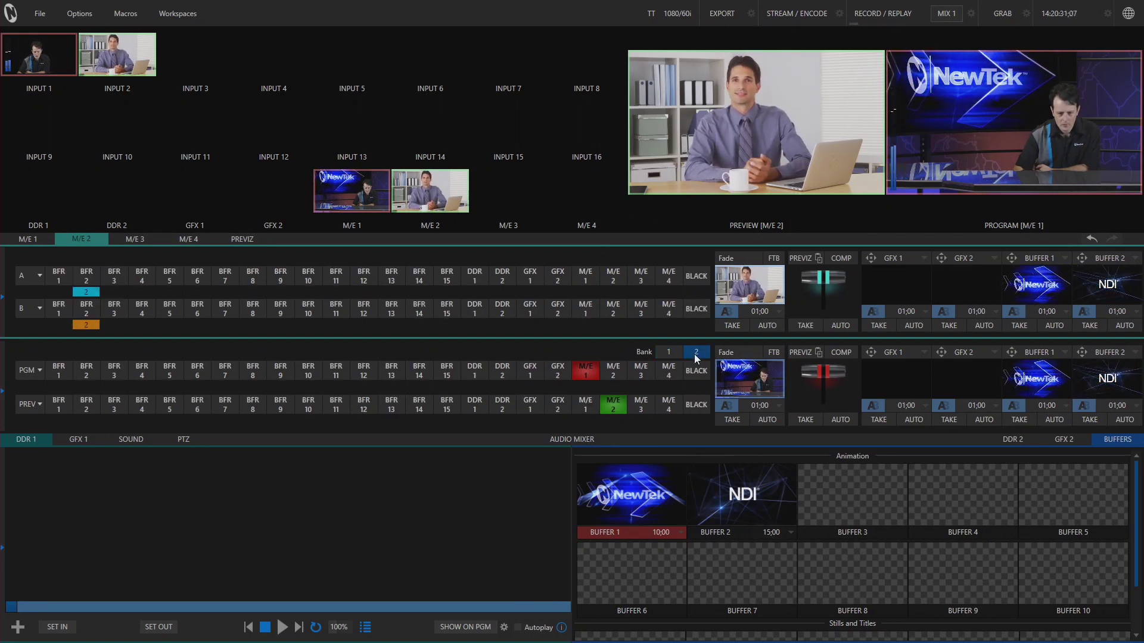
{"action": "left_click", "coordinate": [84, 276]}
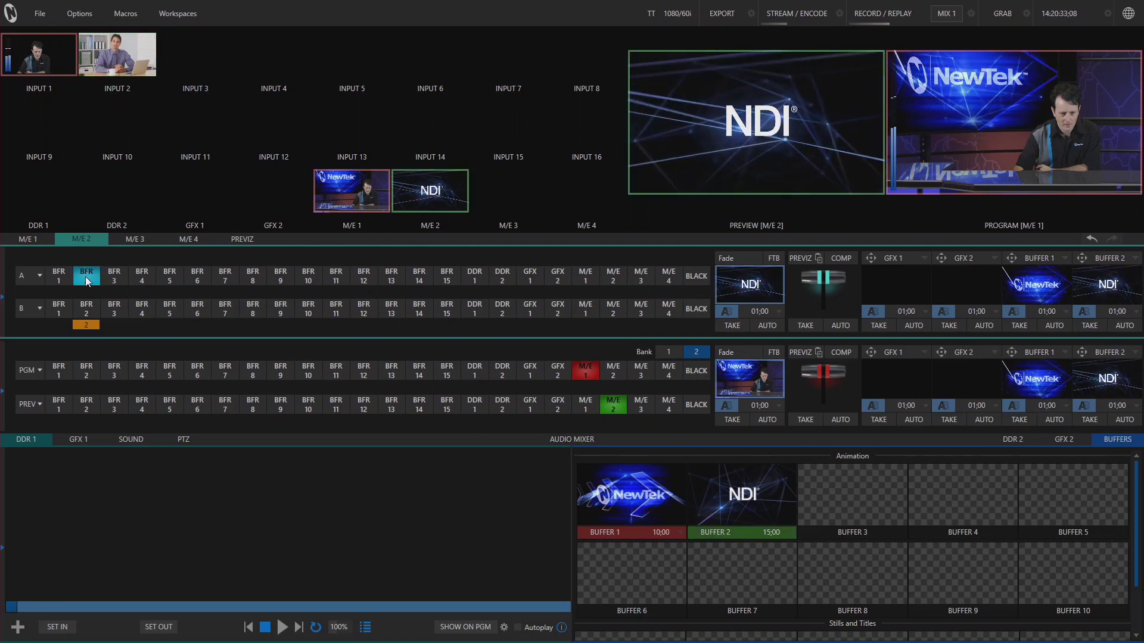
{"action": "left_click", "coordinate": [668, 353]}
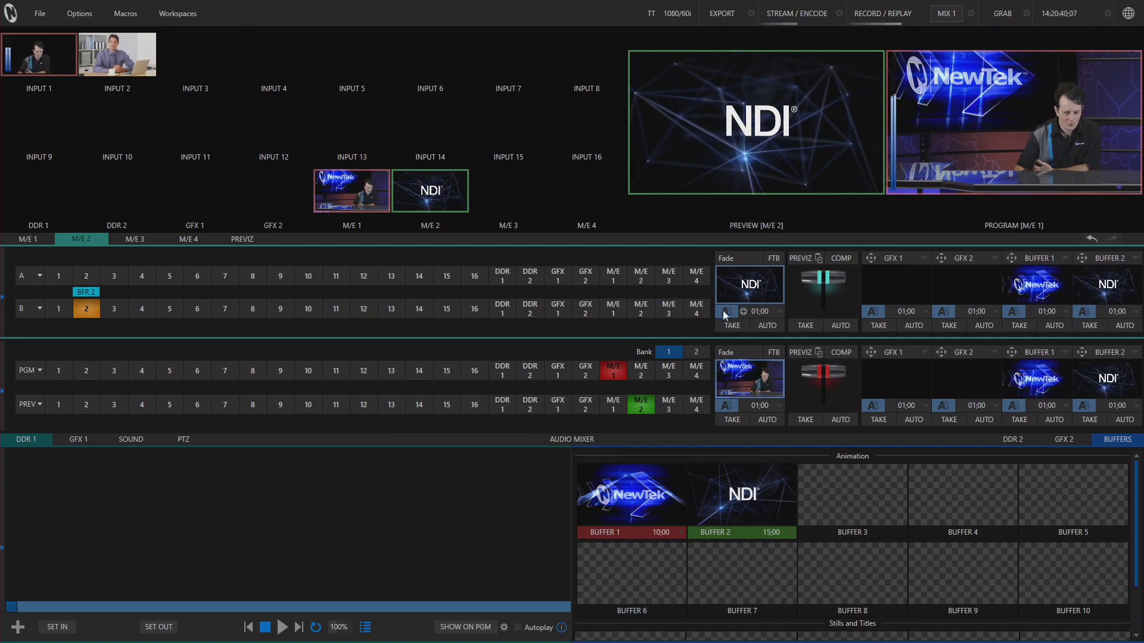
{"action": "left_click_drag", "start_coordinate": [825, 278], "coordinate": [823, 295]}
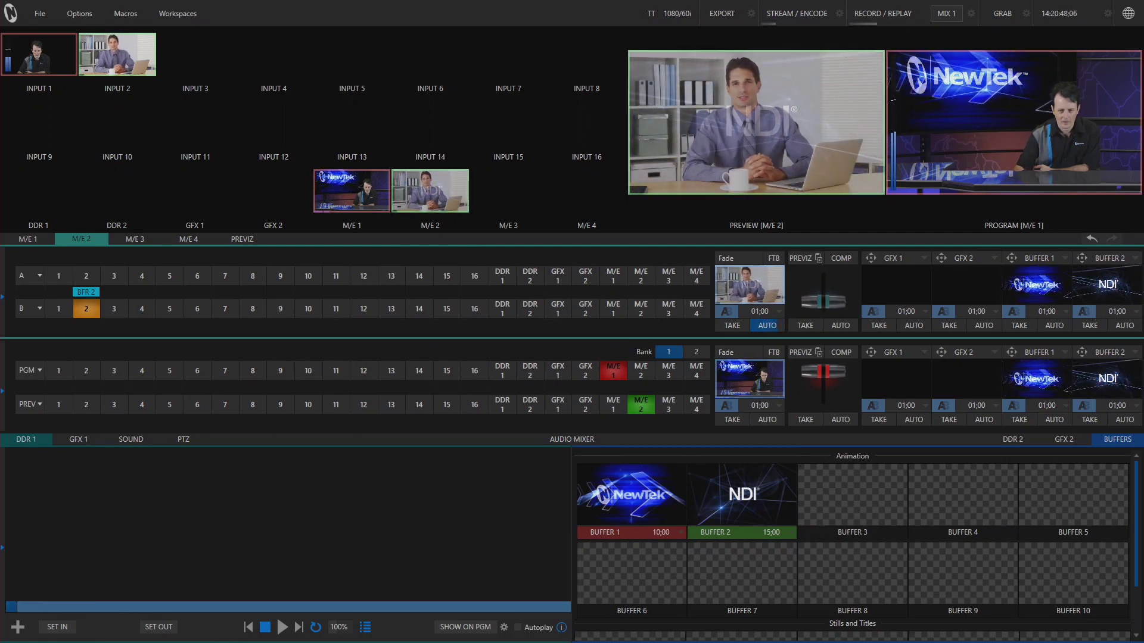
{"action": "left_click_drag", "start_coordinate": [823, 304], "coordinate": [823, 278]}
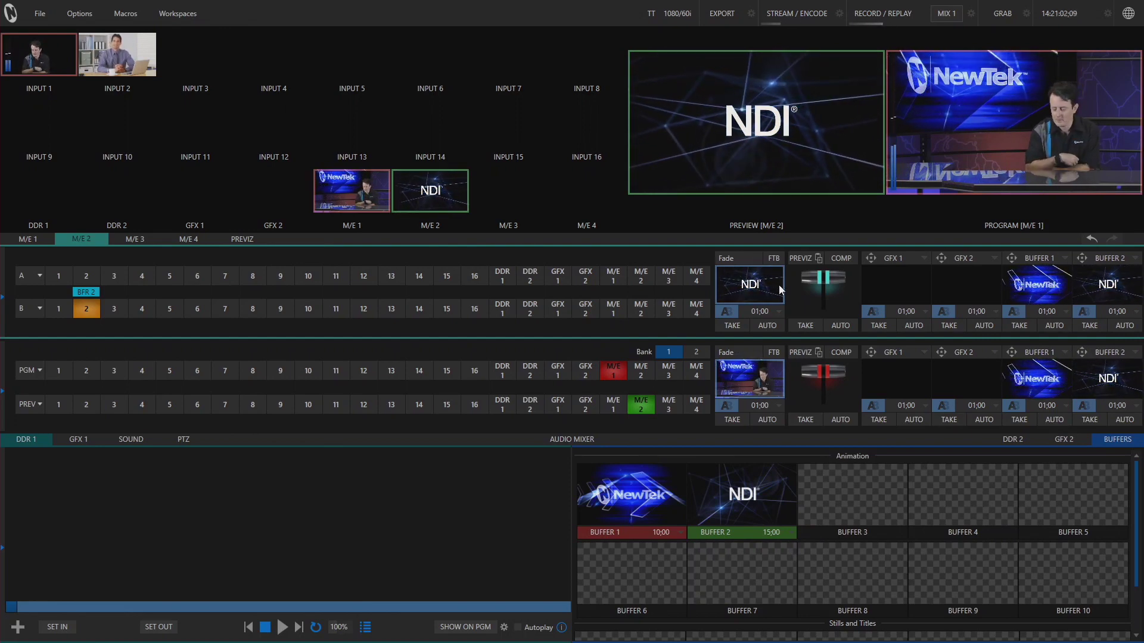
{"action": "left_click", "coordinate": [726, 313]}
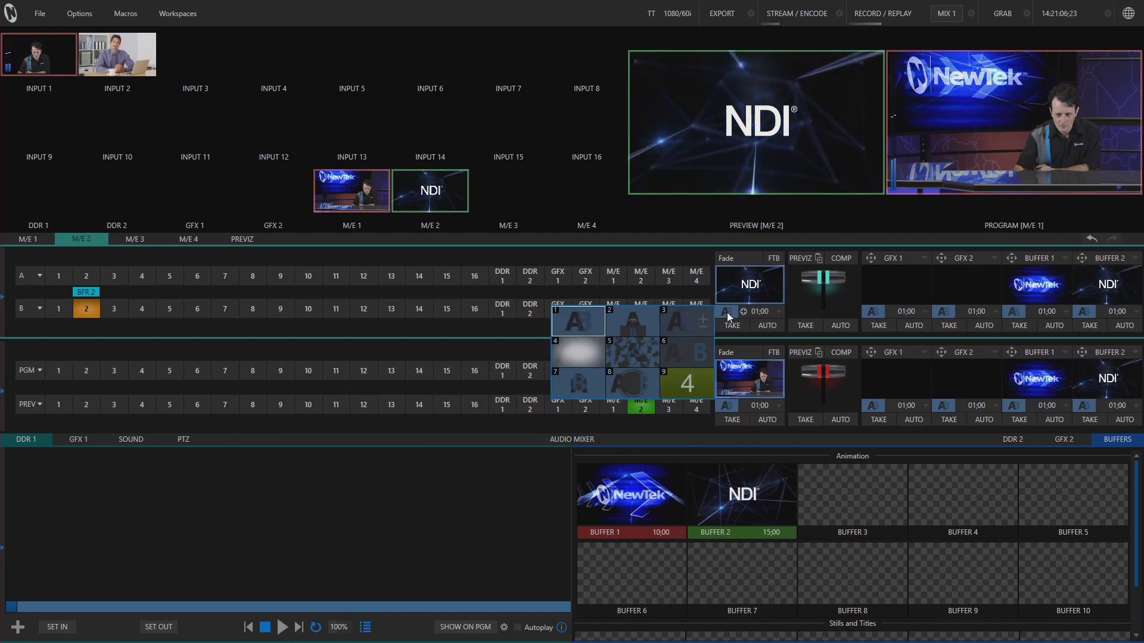
Step: Open the Media Browser for M/E 2's transition and scroll through the categories
{"action": "left_click", "coordinate": [654, 311]}
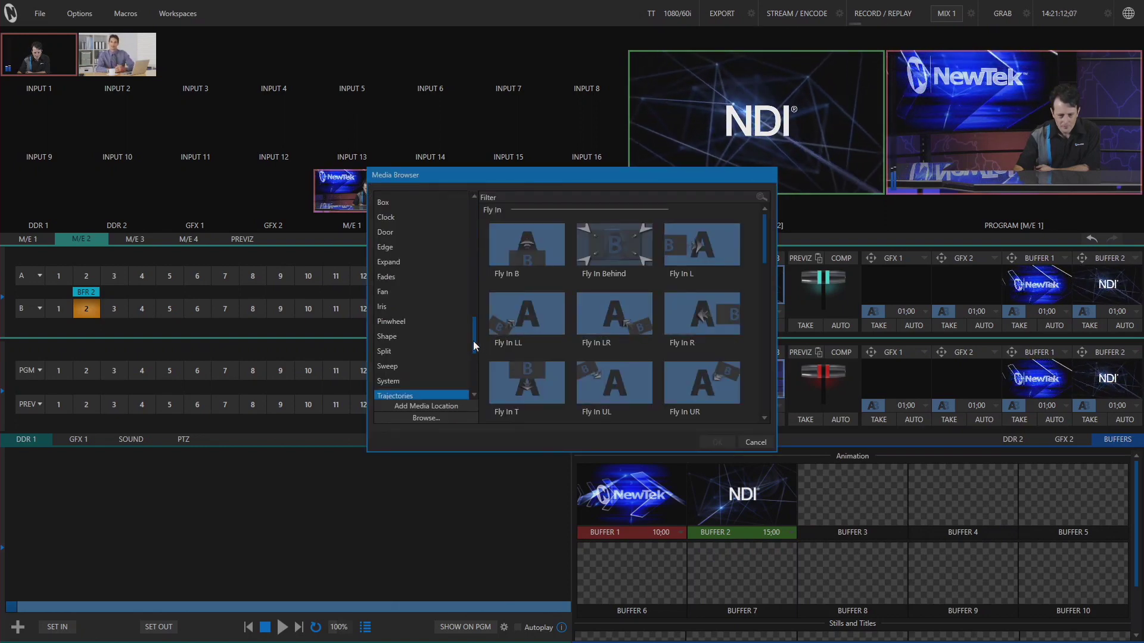
{"action": "left_click_drag", "start_coordinate": [473, 340], "coordinate": [472, 210]}
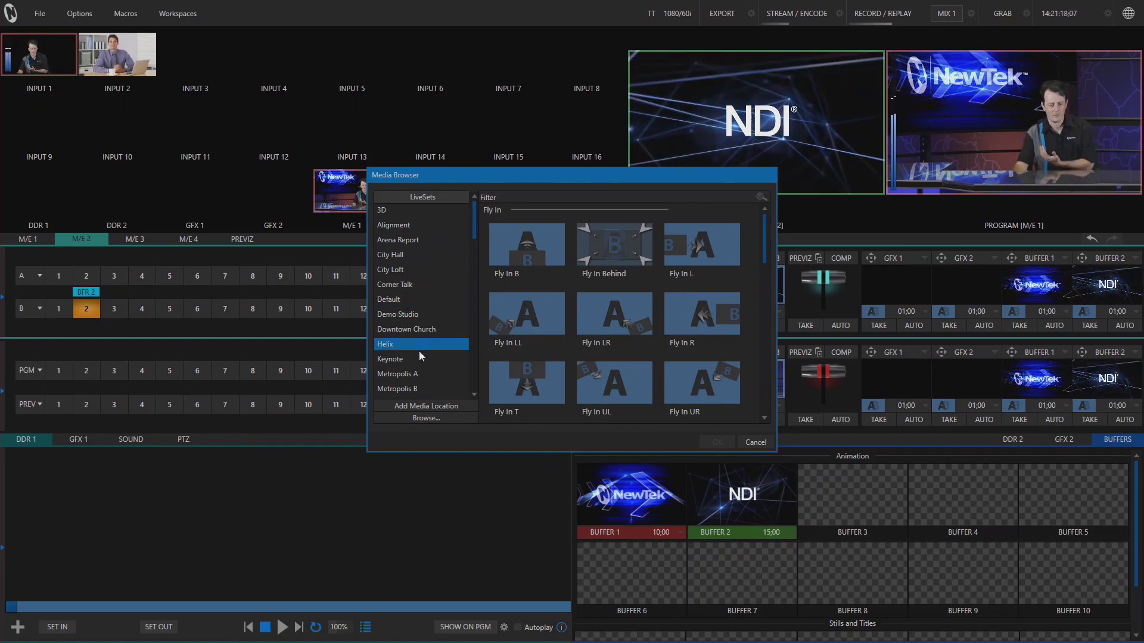
{"action": "scroll", "coordinate": [420, 357], "scroll_direction": "down", "scroll_amount": 3}
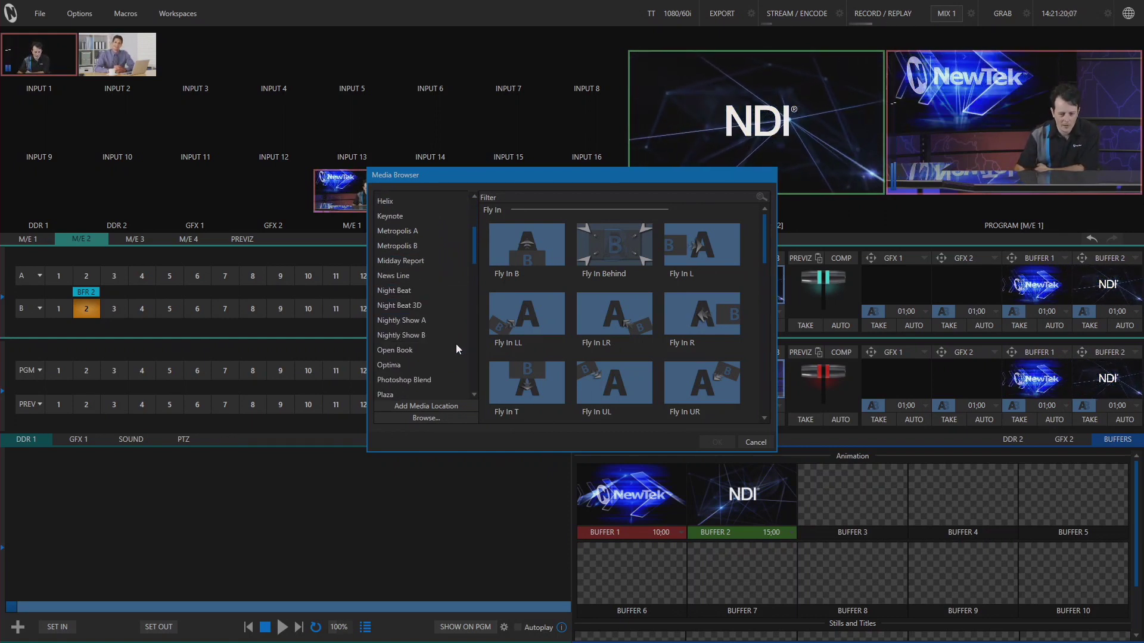
{"action": "scroll", "coordinate": [429, 381], "scroll_direction": "down", "scroll_amount": 1}
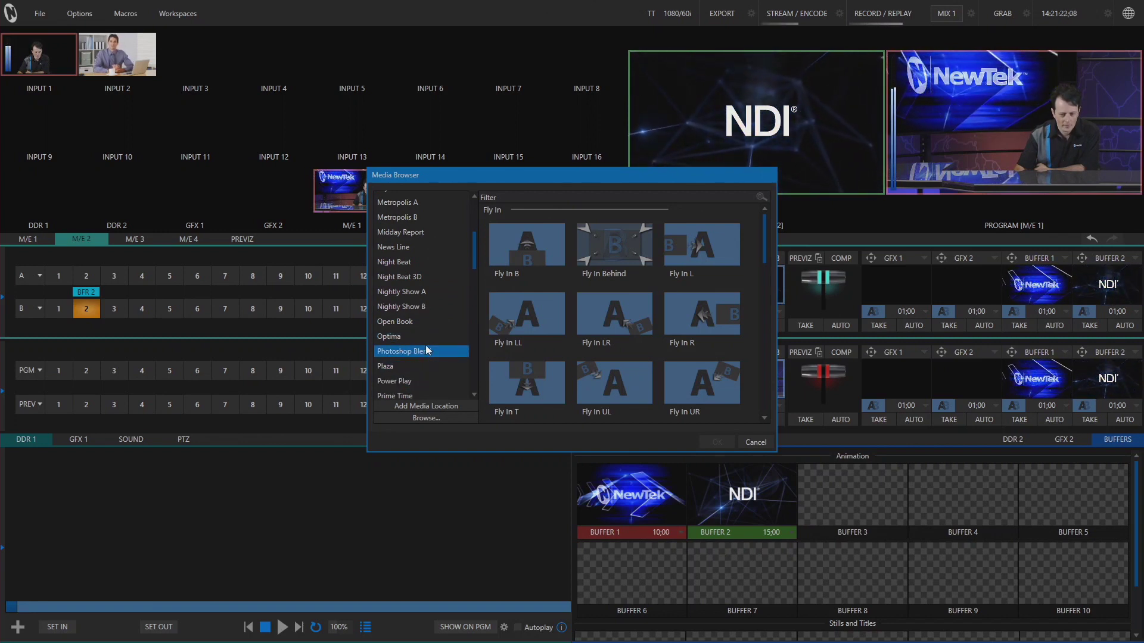
Step: Choose the Add blend from the Photoshop Blend category
{"action": "left_click", "coordinate": [418, 351]}
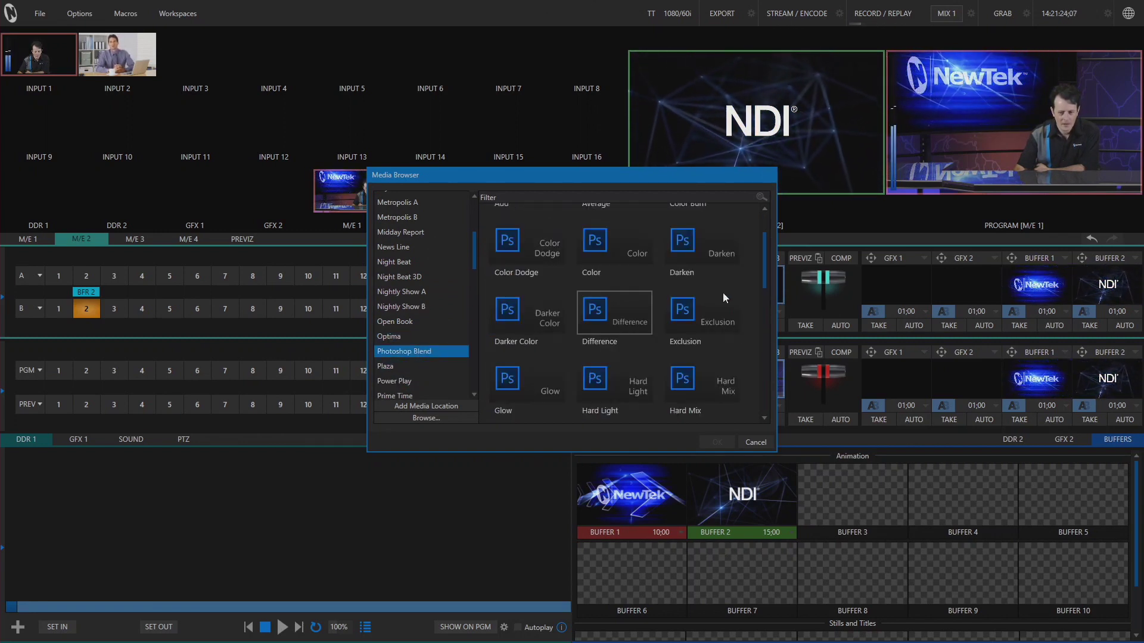
{"action": "left_click_drag", "start_coordinate": [764, 281], "coordinate": [773, 240]}
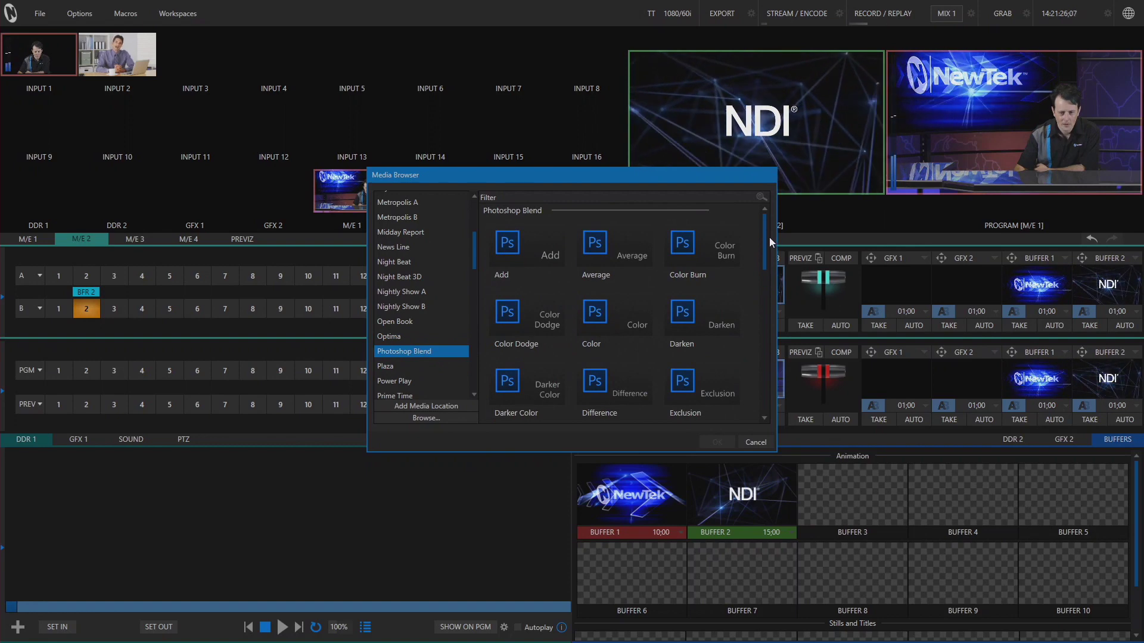
{"action": "mouse_move", "coordinate": [762, 243]}
{"action": "left_mouse_down"}
{"action": "mouse_move", "coordinate": [767, 393]}
{"action": "mouse_move", "coordinate": [767, 231]}
{"action": "left_mouse_up"}
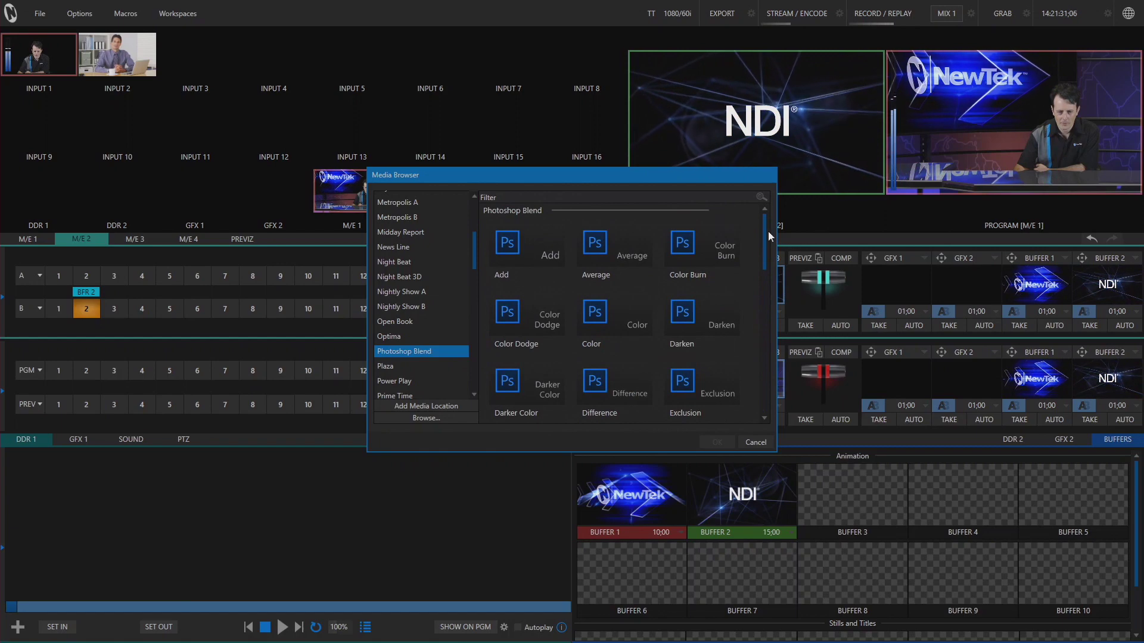
{"action": "left_click", "coordinate": [527, 246]}
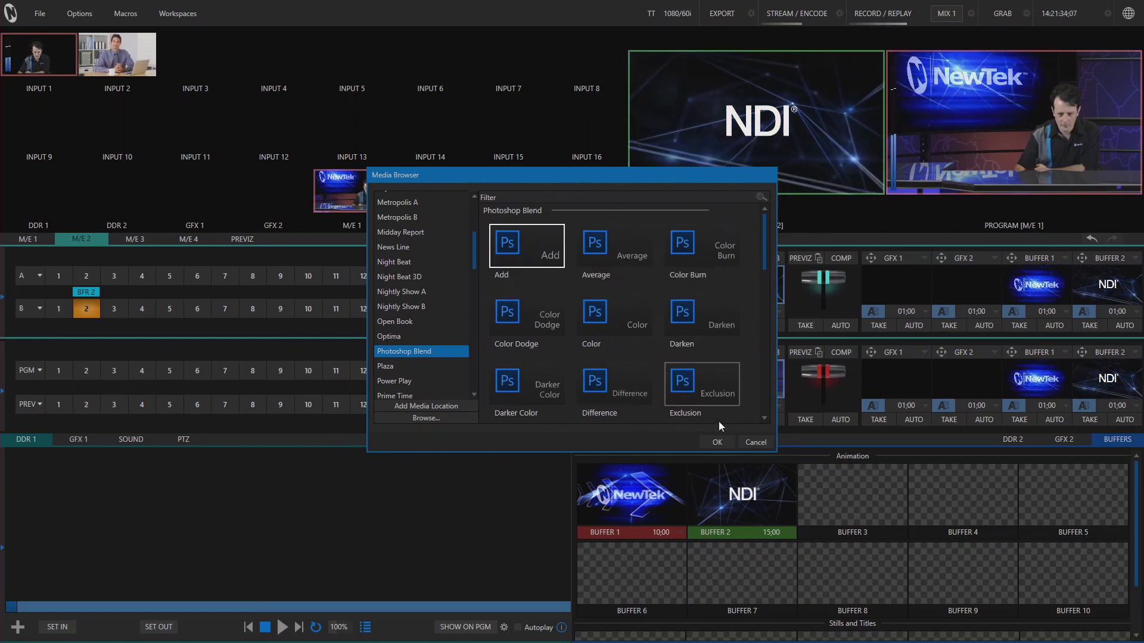
Step: Apply the Add blend, then Color Burn, as M/E 2's transition
{"action": "left_click", "coordinate": [718, 442]}
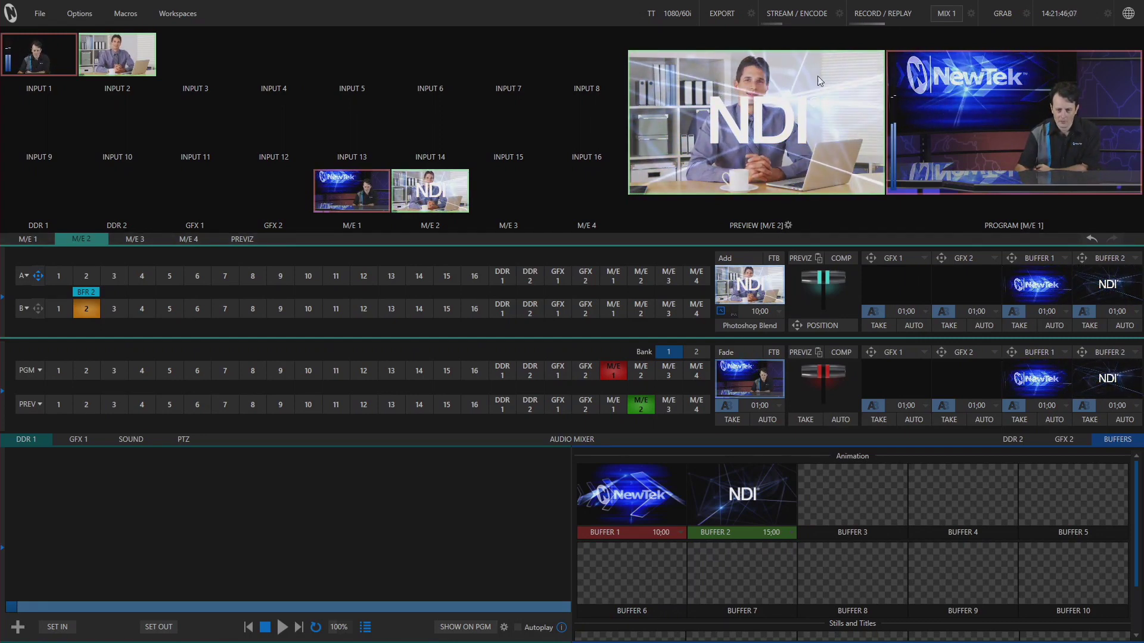
{"action": "left_click", "coordinate": [718, 310]}
{"action": "left_click", "coordinate": [655, 310]}
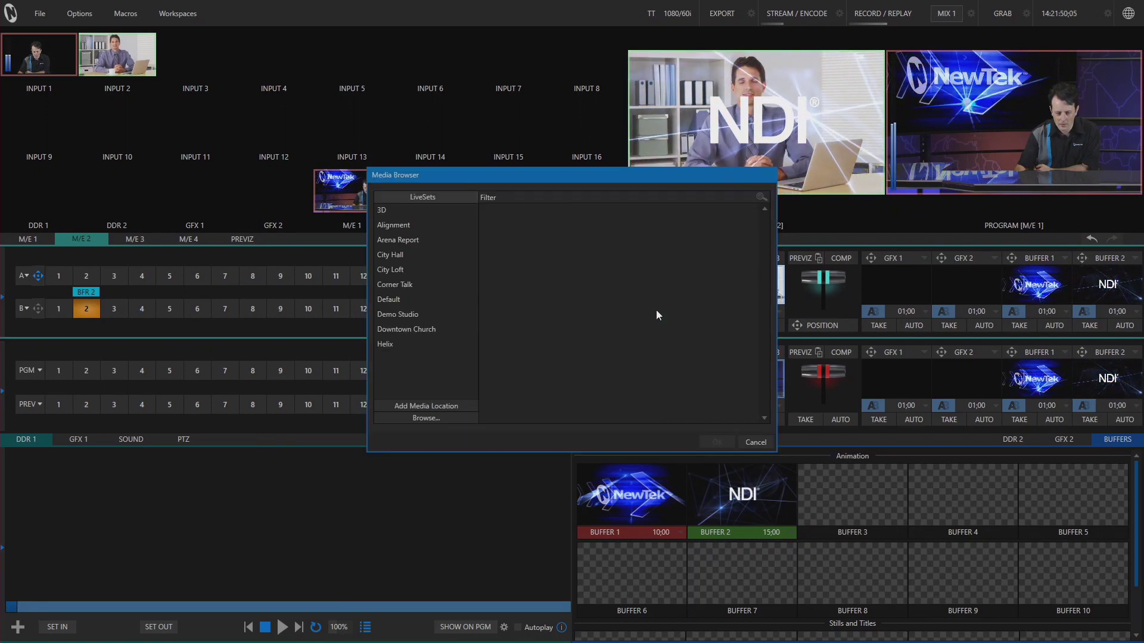
{"action": "left_click", "coordinate": [721, 440]}
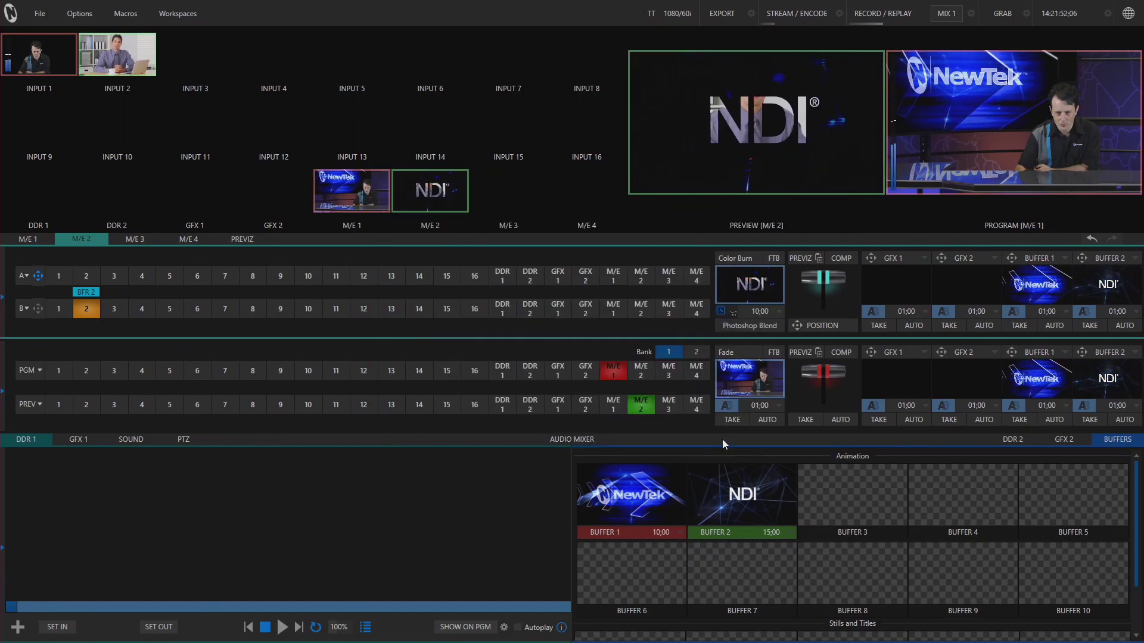
Step: Apply Color Dodge and then the Color blend as the transition
{"action": "left_click", "coordinate": [753, 259]}
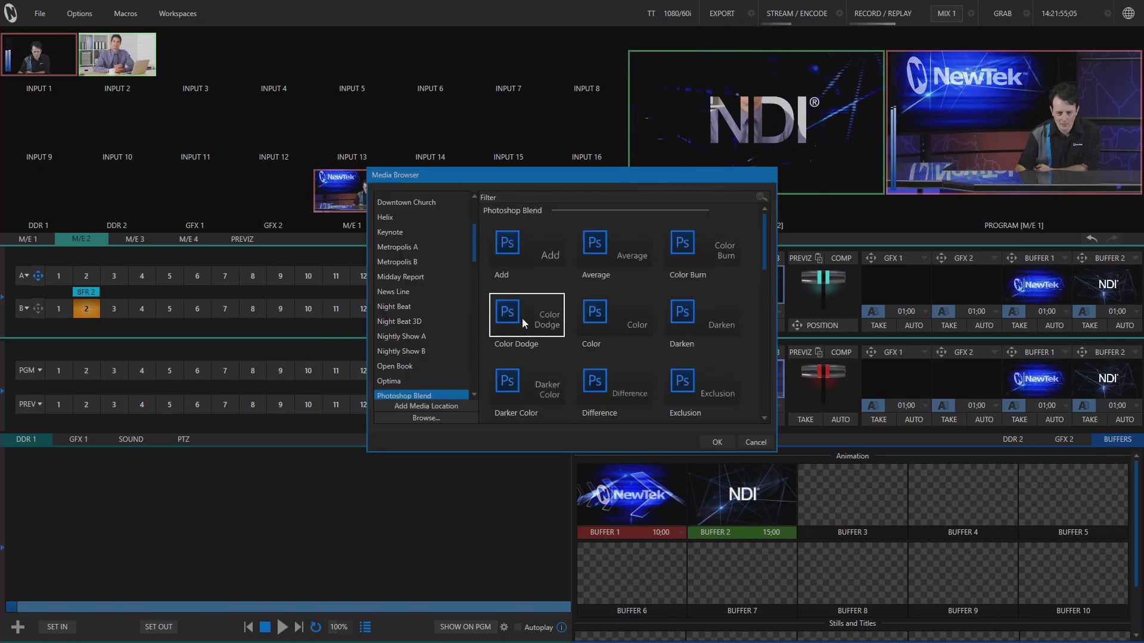
{"action": "left_click", "coordinate": [720, 441]}
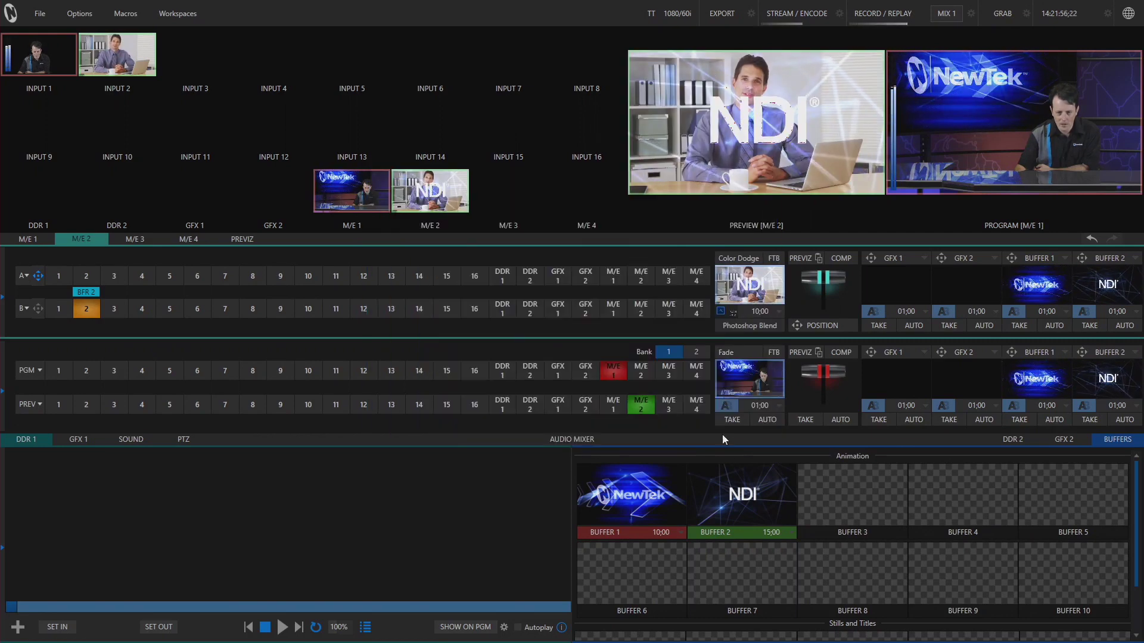
{"action": "left_click", "coordinate": [752, 258]}
{"action": "left_click", "coordinate": [614, 316]}
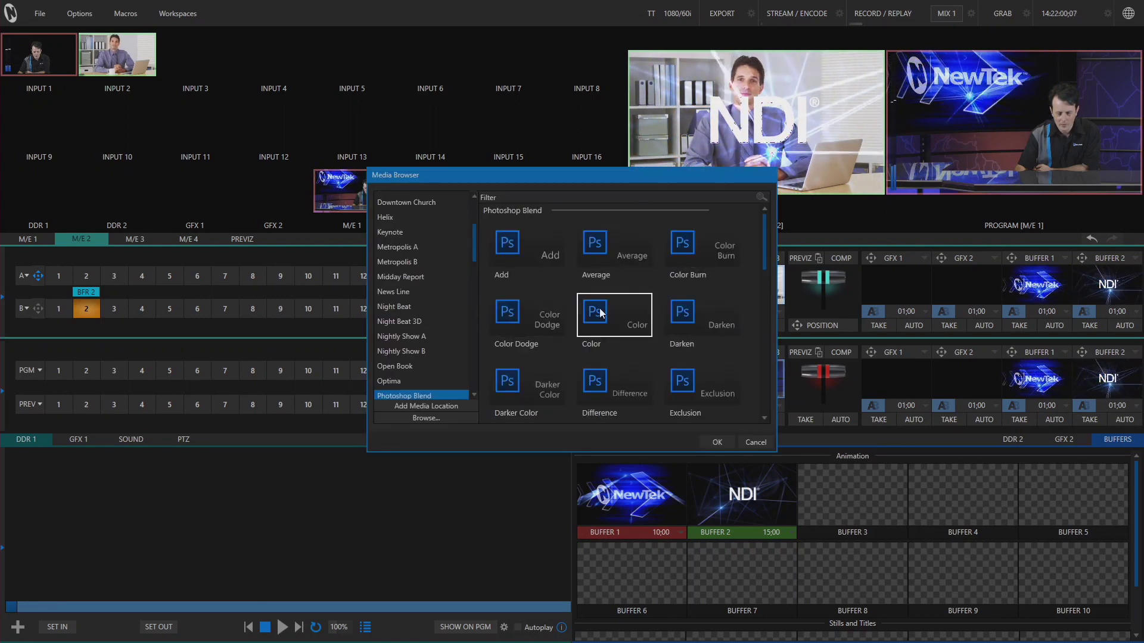
{"action": "left_click", "coordinate": [720, 441]}
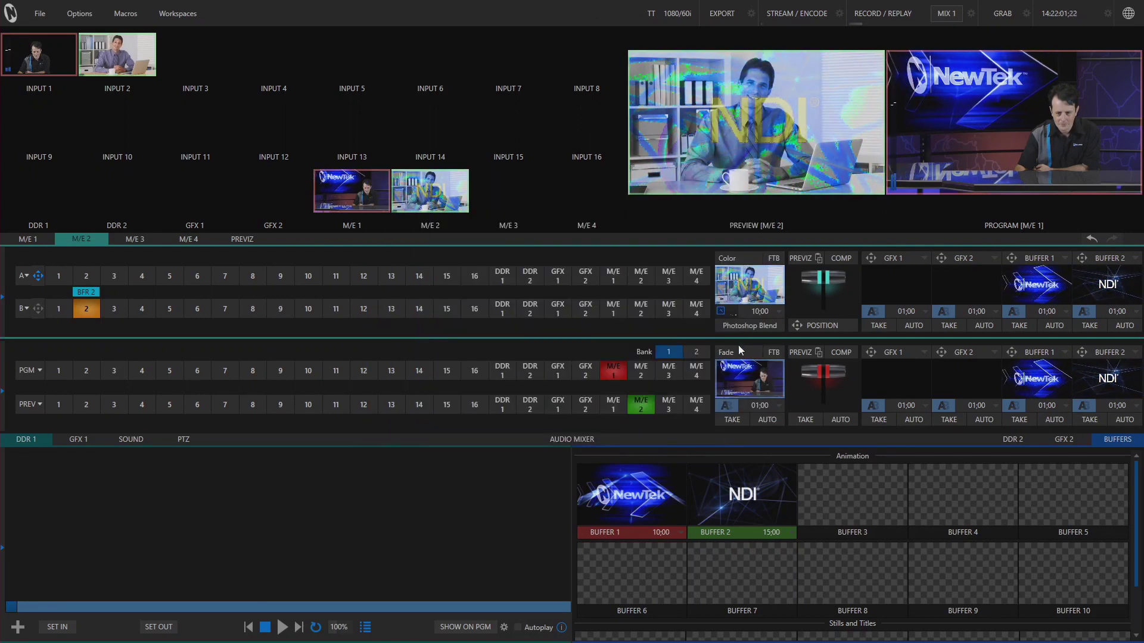
Step: Apply the Photoshop Blend Difference mode to M/E 2's transition slot 2
{"action": "left_click", "coordinate": [727, 313]}
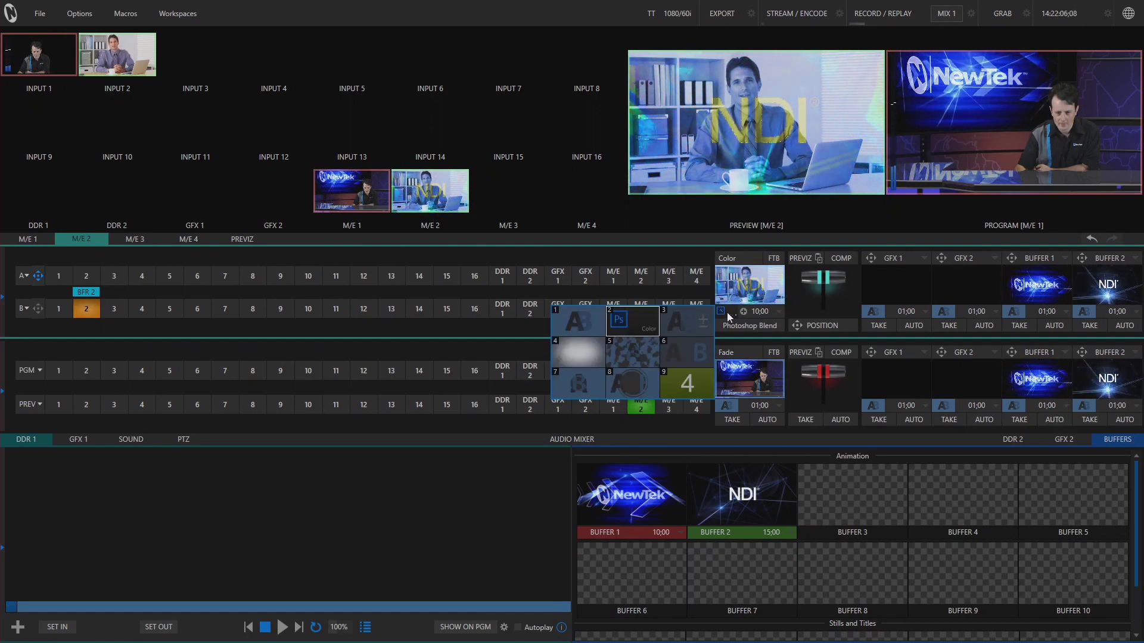
{"action": "double_click", "coordinate": [643, 318]}
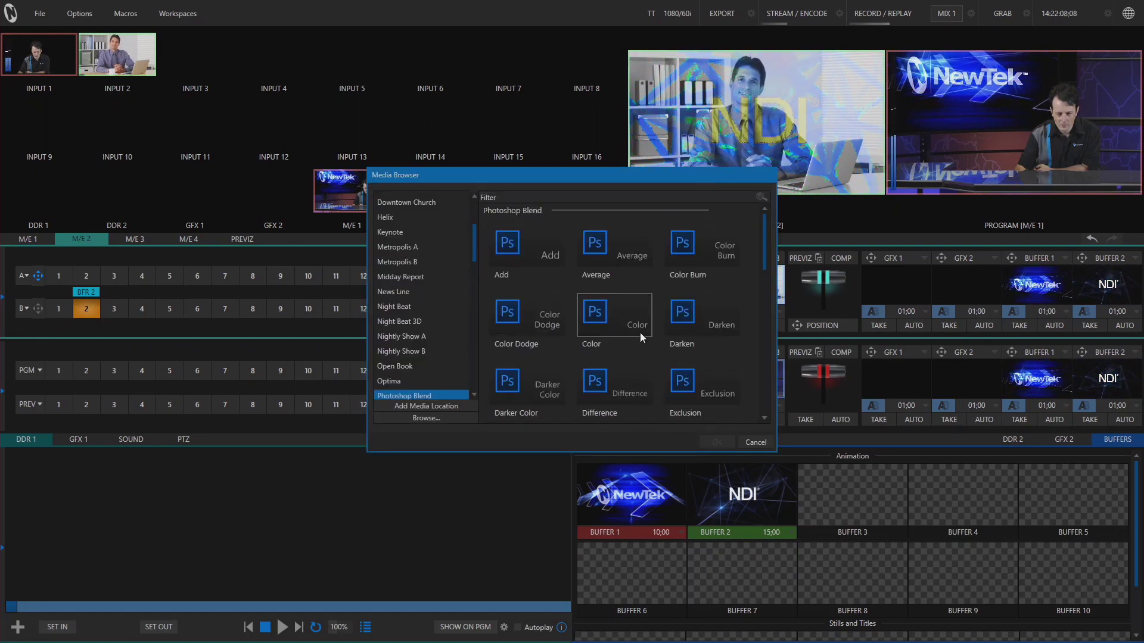
{"action": "left_click", "coordinate": [541, 381]}
{"action": "left_click", "coordinate": [635, 381]}
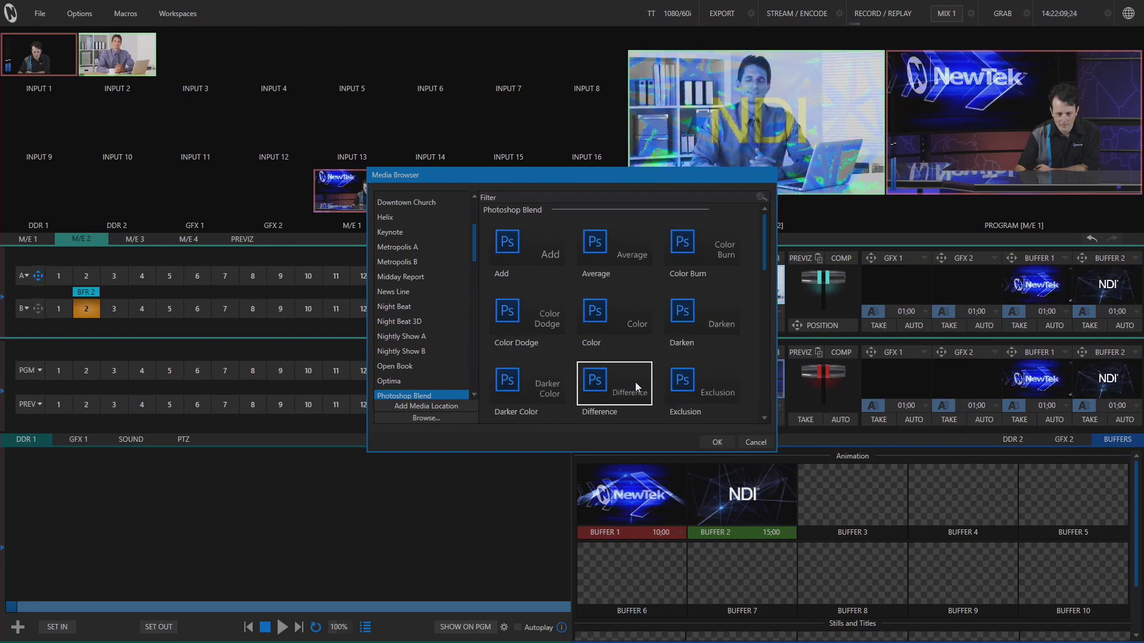
{"action": "left_click", "coordinate": [719, 443]}
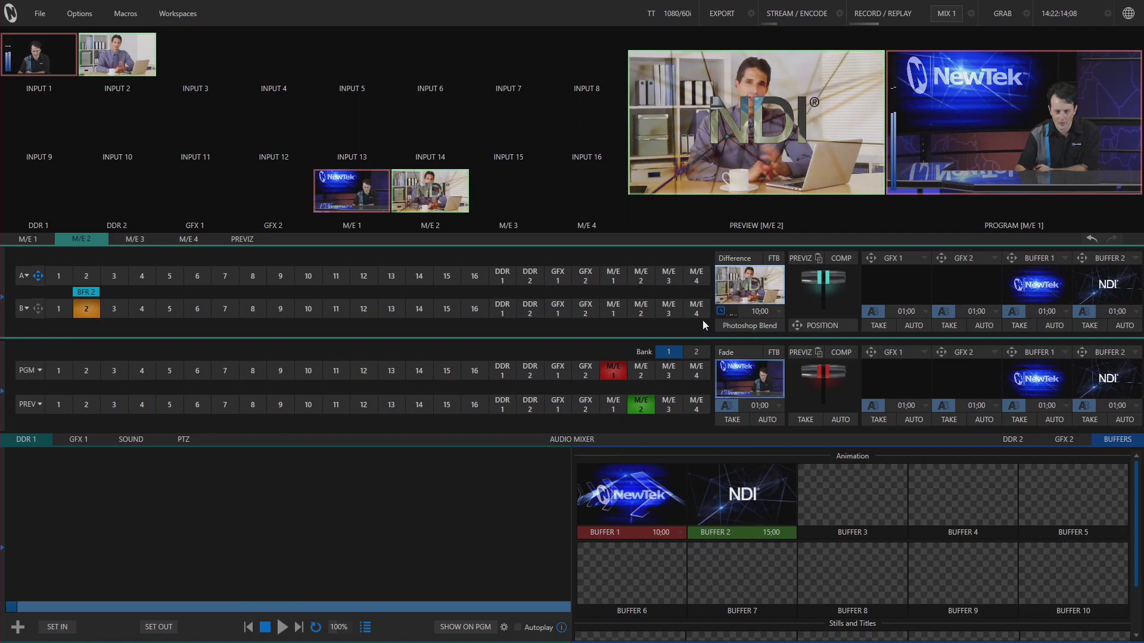
Step: Open Positioning for M/E 2's A source, showing zoom 153.6% and position 0, 0
{"action": "left_click", "coordinate": [37, 276]}
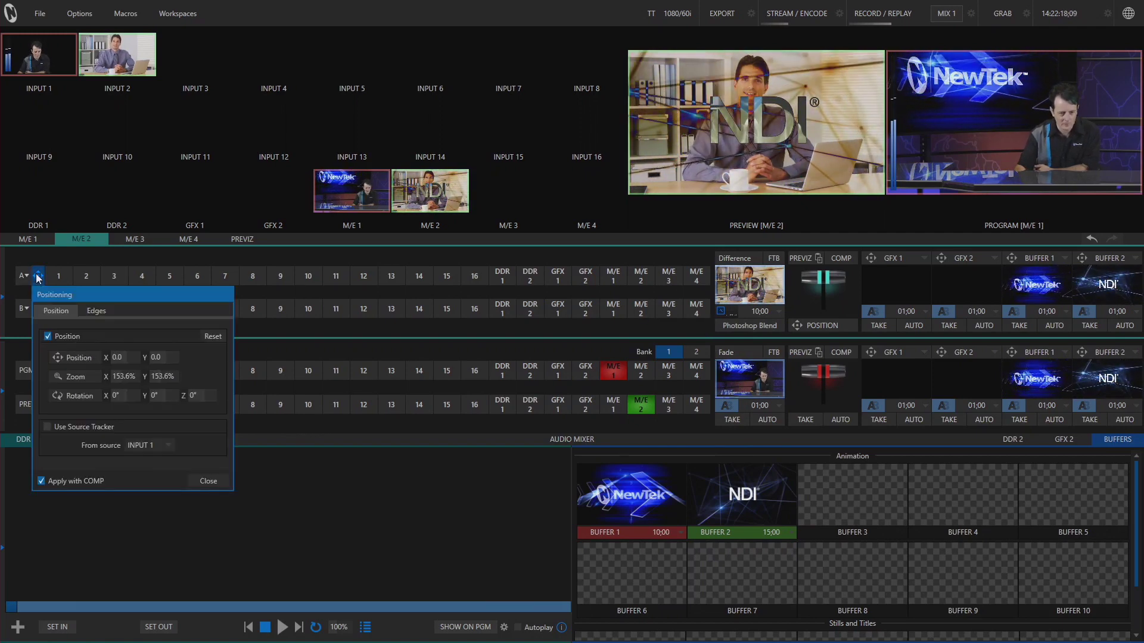